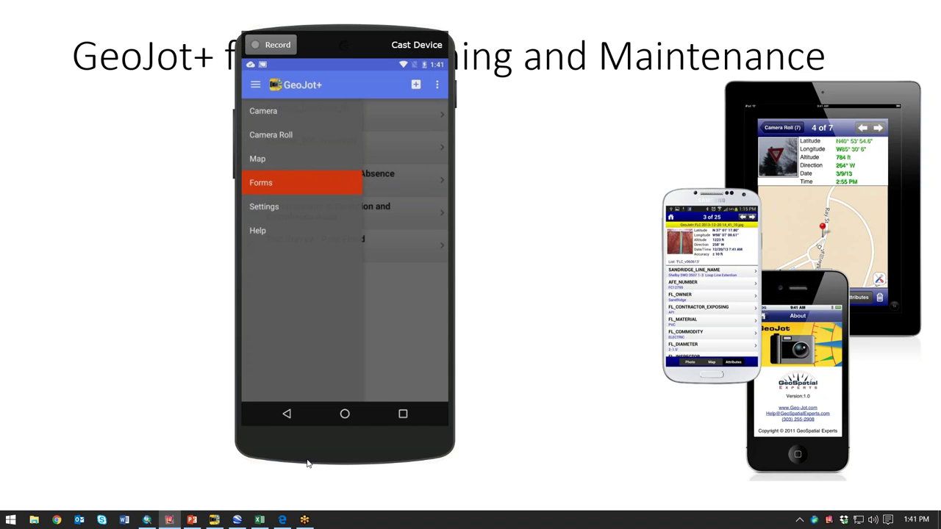
Switch to GeoJot+ Core and open the Trails project
{"action": "left_click", "coordinate": [214, 520]}
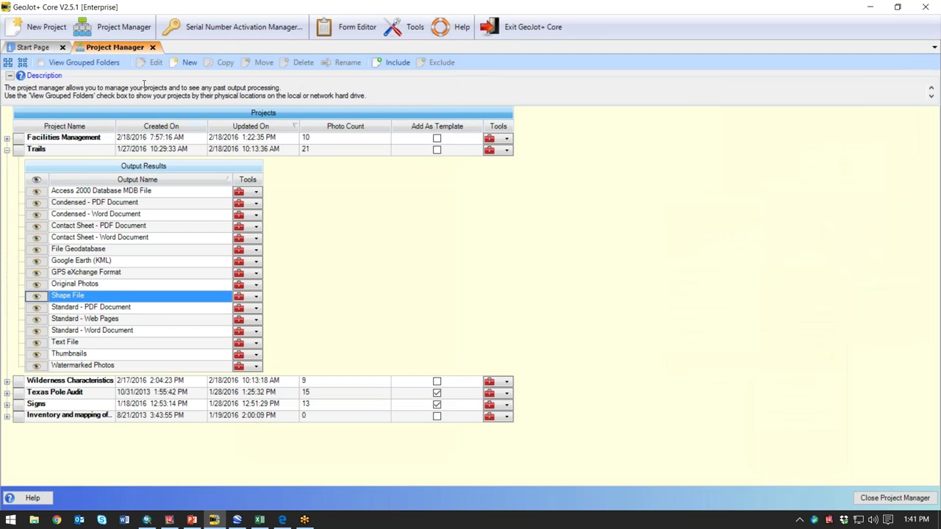
{"action": "left_click", "coordinate": [100, 150]}
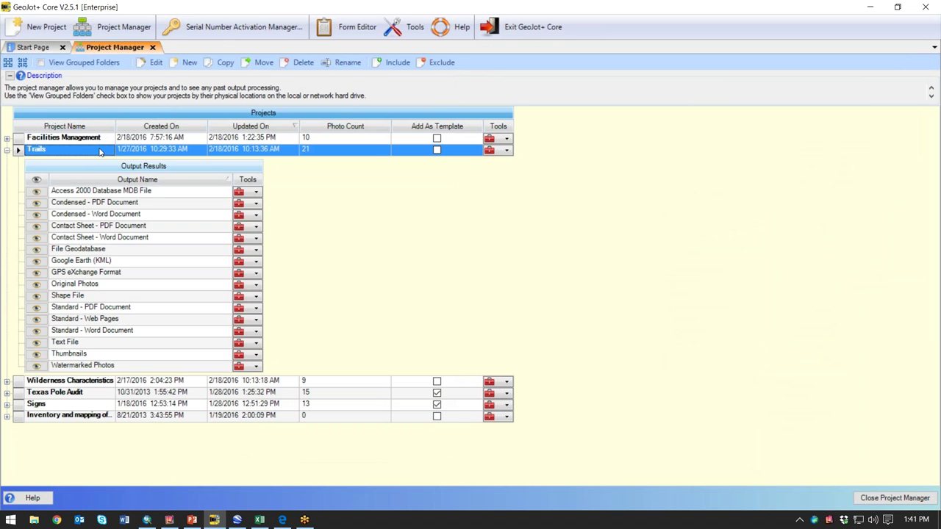
{"action": "double_click", "coordinate": [100, 150]}
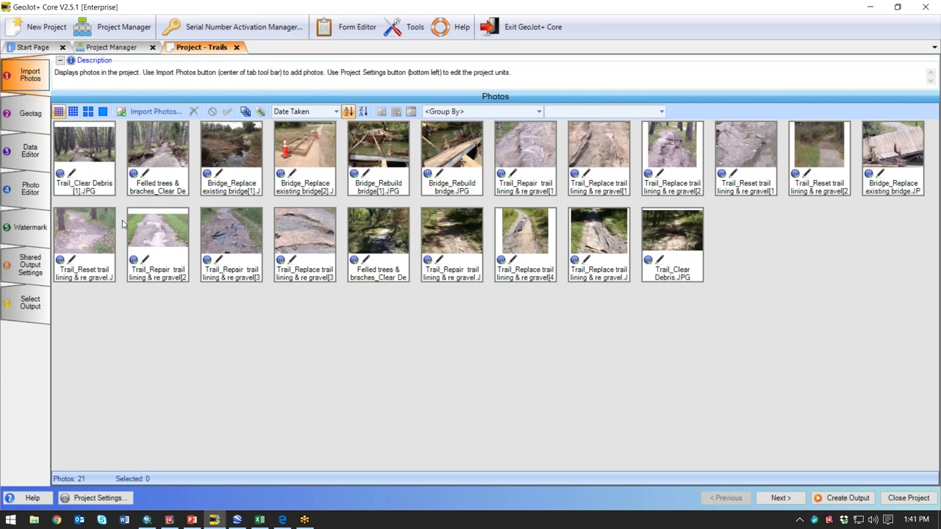
Examine the mapped locations of the project's photos around Cherry Creek State Park in the Data Editor
{"action": "left_click", "coordinate": [31, 149]}
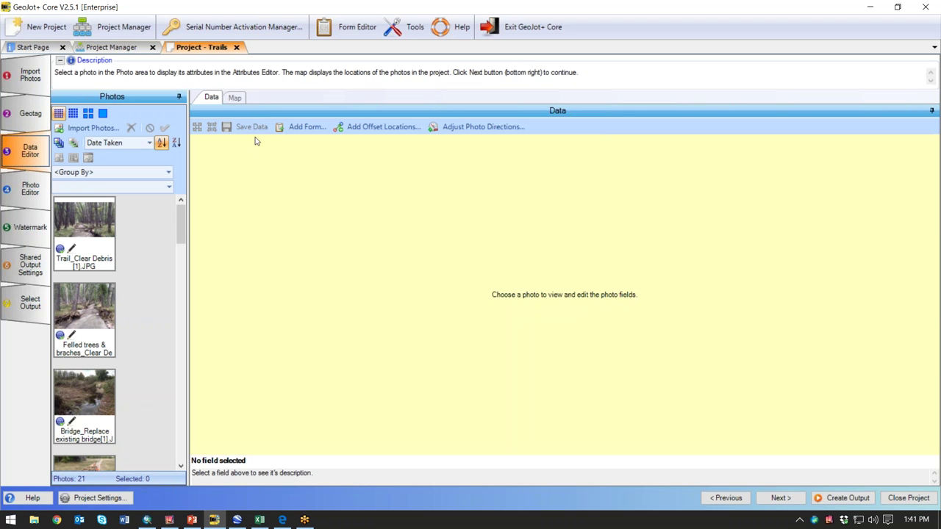
{"action": "left_click", "coordinate": [235, 97]}
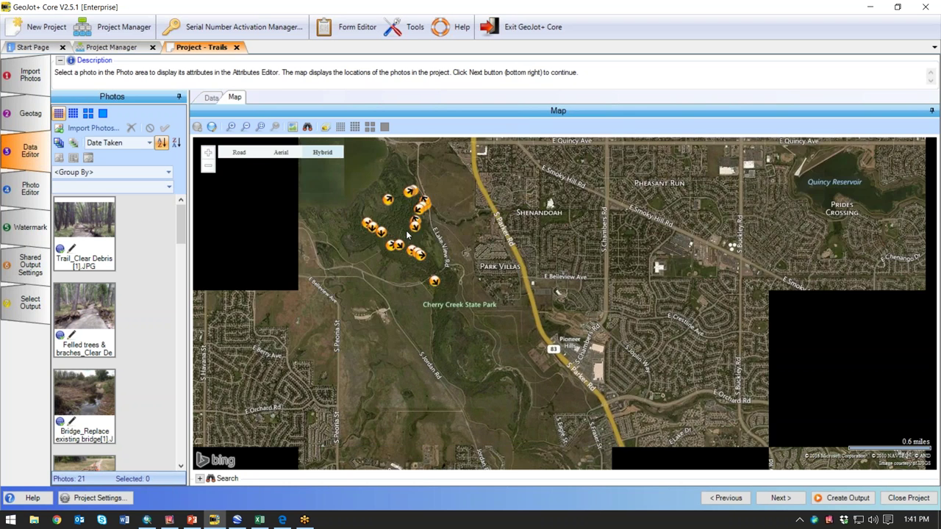
{"action": "left_click_drag", "start_coordinate": [408, 234], "coordinate": [502, 296]}
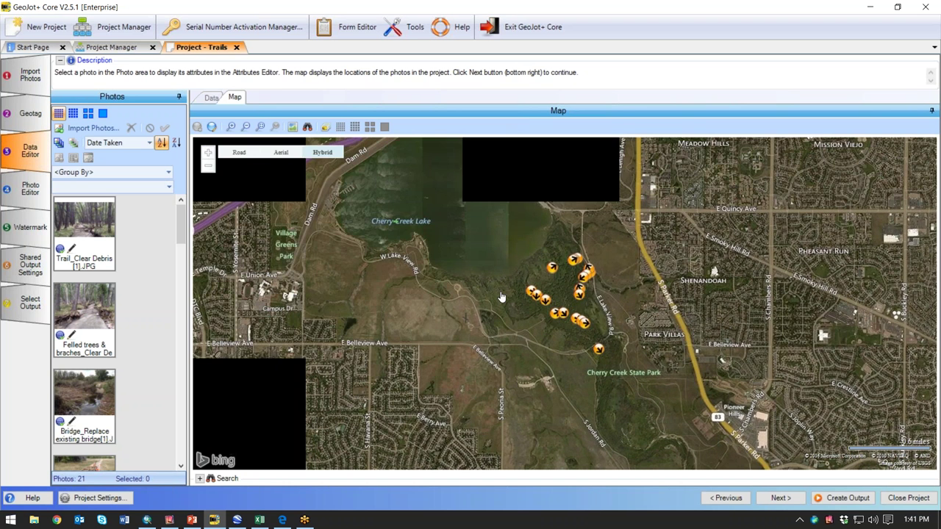
{"action": "scroll", "coordinate": [594, 344], "scroll_direction": "up", "scroll_amount": 3}
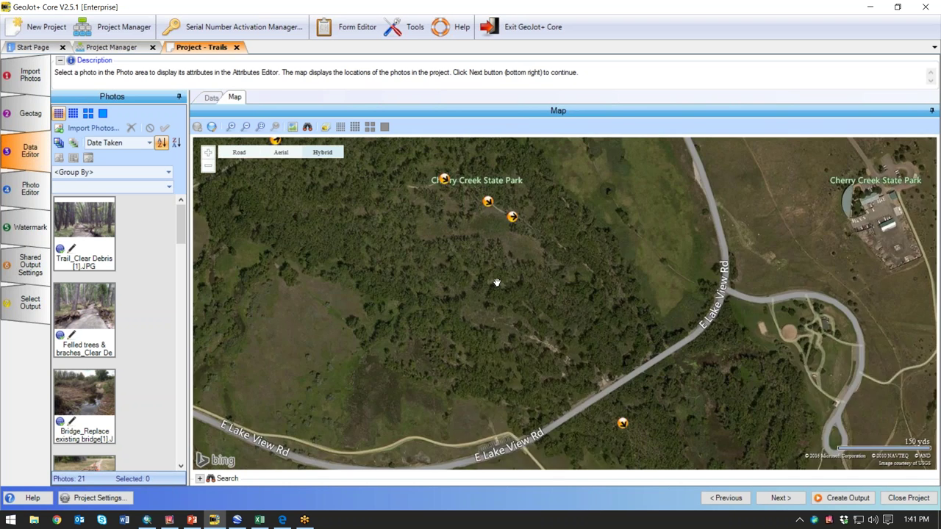
{"action": "left_click_drag", "start_coordinate": [497, 280], "coordinate": [500, 422]}
{"action": "scroll", "coordinate": [433, 368], "scroll_direction": "down", "scroll_amount": 2}
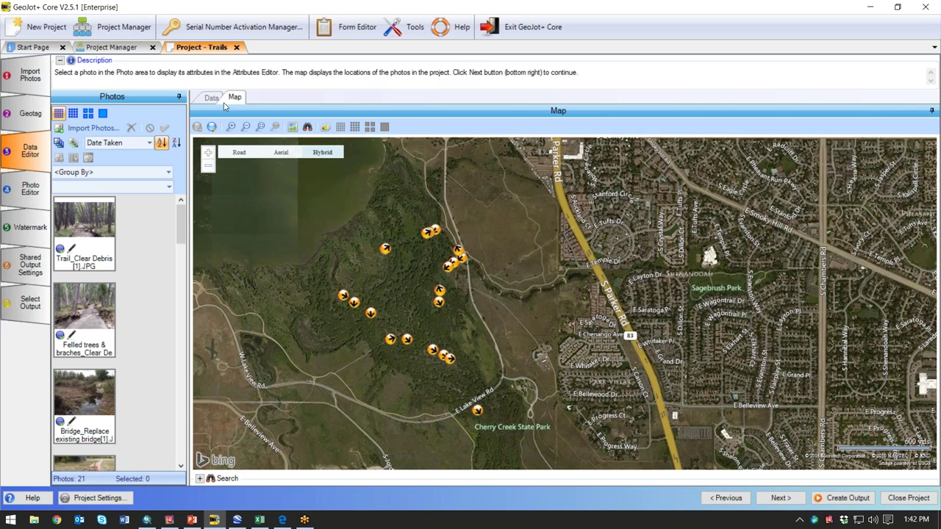
Review the attributes of the Trail_Clear Debris[1].JPG photo, including its GPS data and custom fields
{"action": "left_click", "coordinate": [211, 97]}
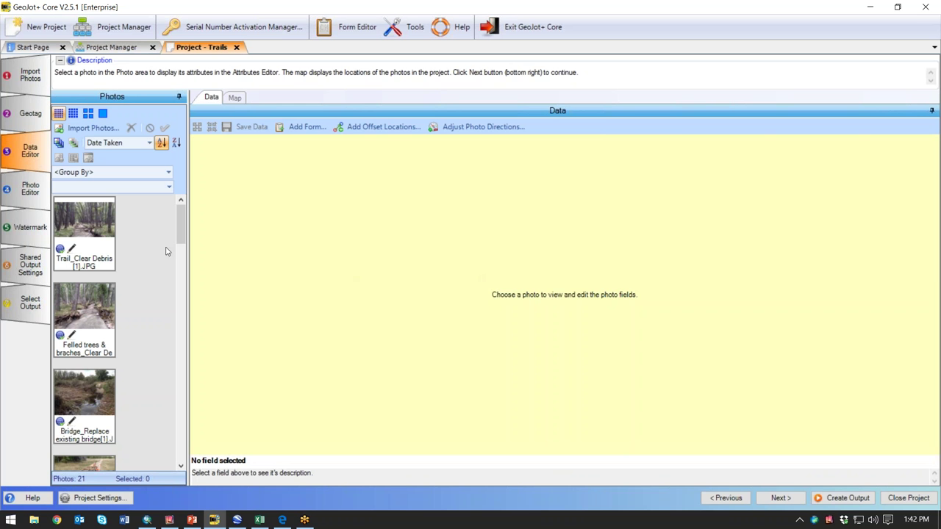
{"action": "left_click", "coordinate": [88, 234]}
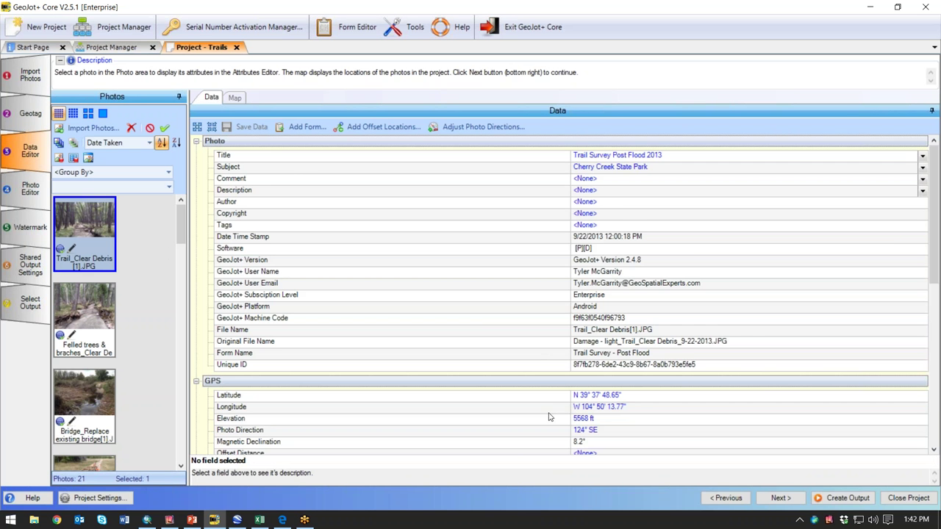
{"action": "scroll", "coordinate": [558, 385], "scroll_direction": "down", "scroll_amount": 6}
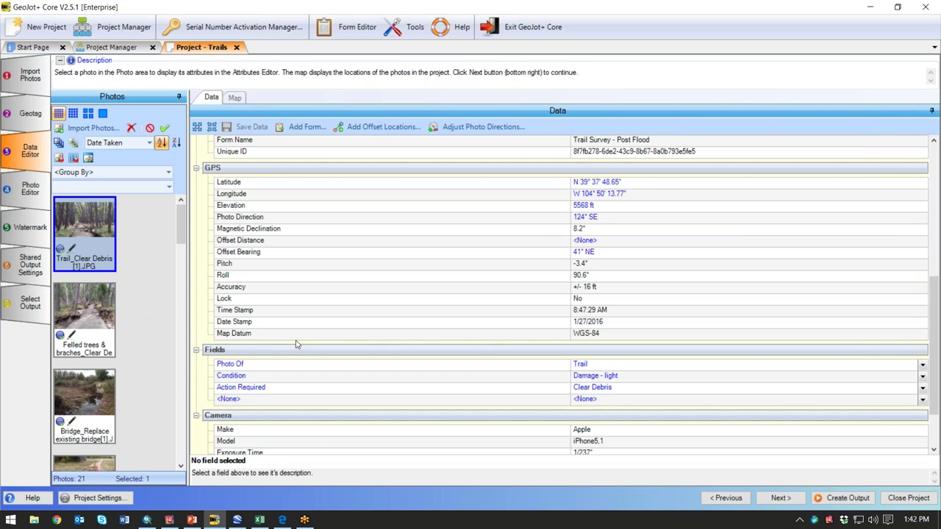
{"action": "left_click", "coordinate": [257, 399]}
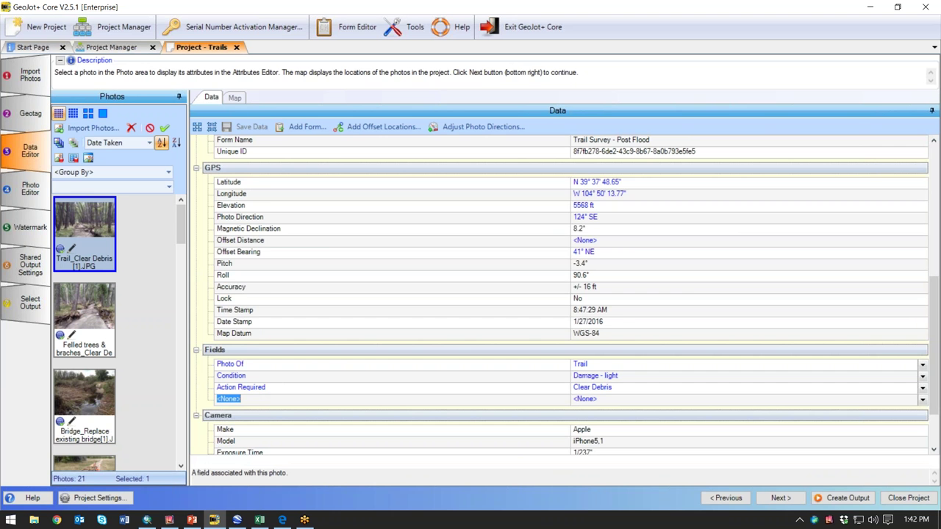
Add a Trail ID field with the value 123456789 to all photos in the project and save the data
{"action": "left_click", "coordinate": [59, 143]}
{"action": "scroll", "coordinate": [303, 385], "scroll_direction": "down", "scroll_amount": 10}
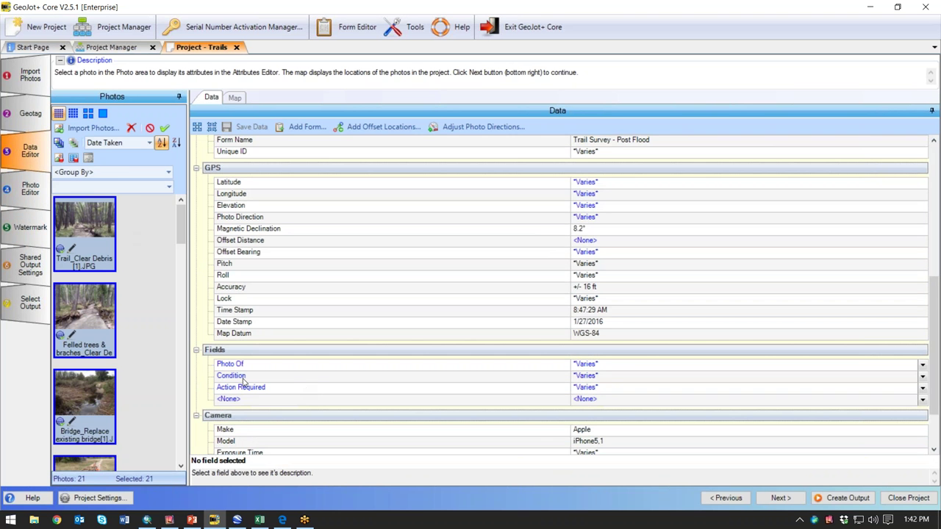
{"action": "left_click", "coordinate": [229, 400]}
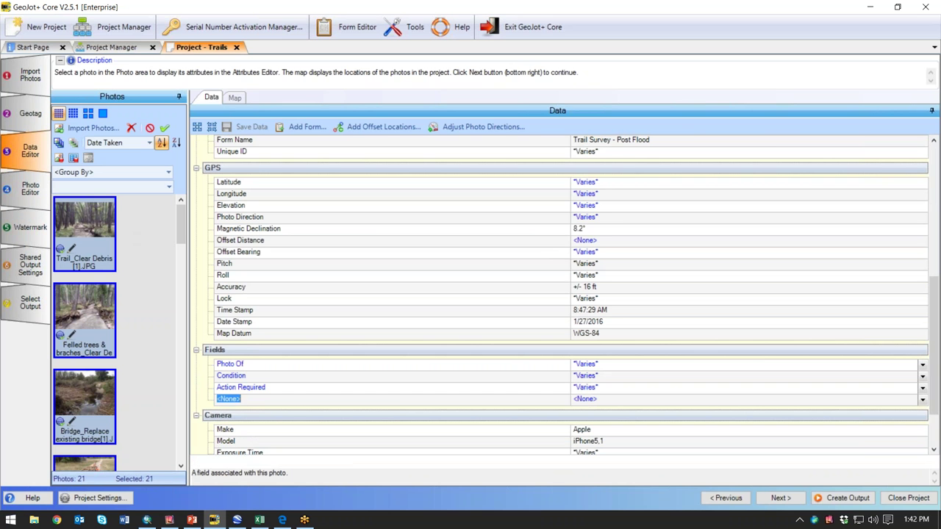
{"action": "type", "text": "Trail ID"}
{"action": "left_click", "coordinate": [591, 400]}
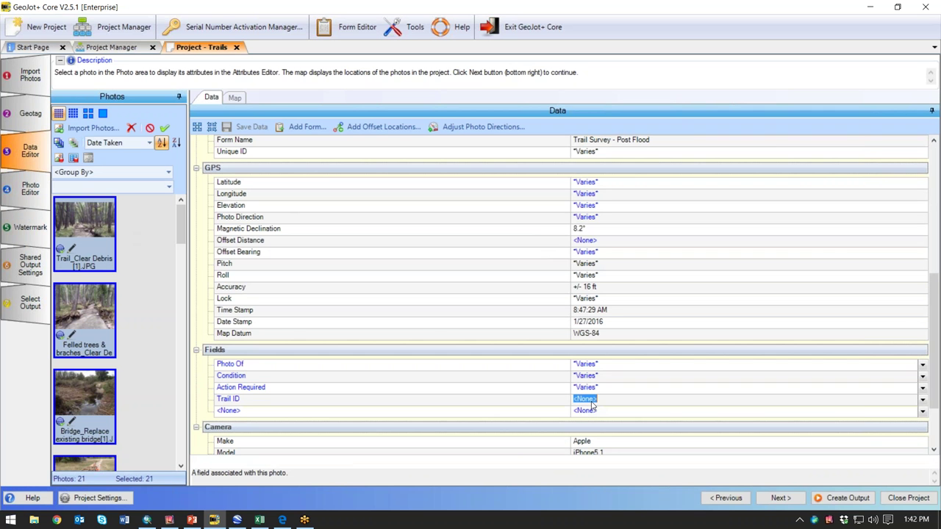
{"action": "type", "text": "123456789"}
{"action": "left_click", "coordinate": [249, 127]}
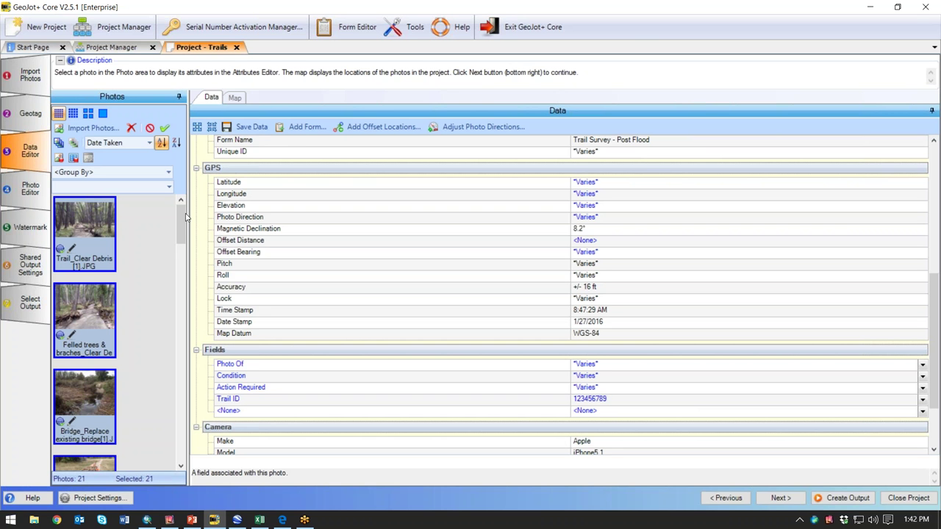
View the first three photos, two trail shots and a bridge shot, in the Photo Editor
{"action": "left_click", "coordinate": [151, 254]}
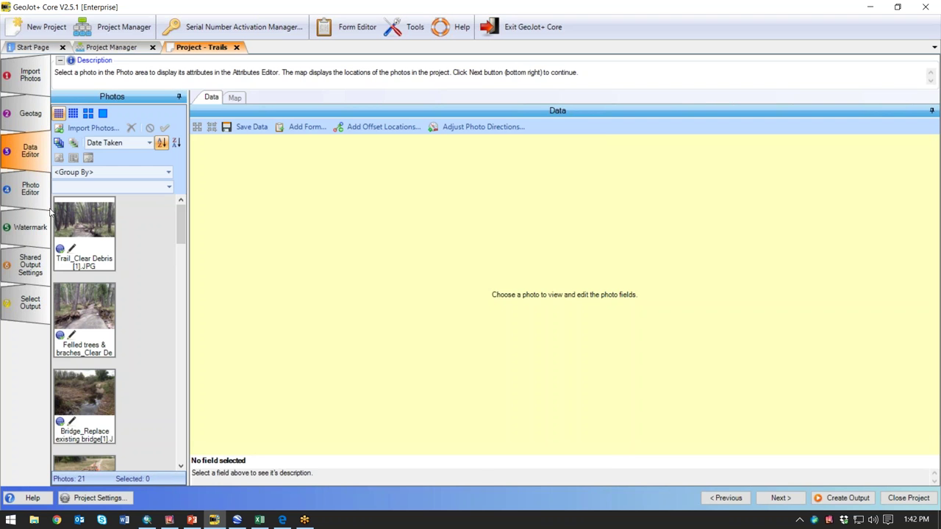
{"action": "left_click", "coordinate": [26, 198]}
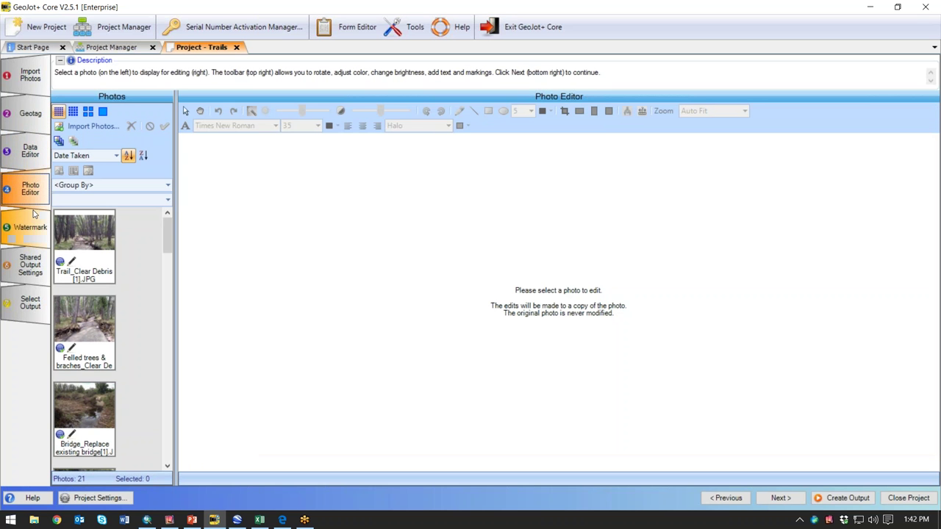
{"action": "left_click", "coordinate": [96, 278]}
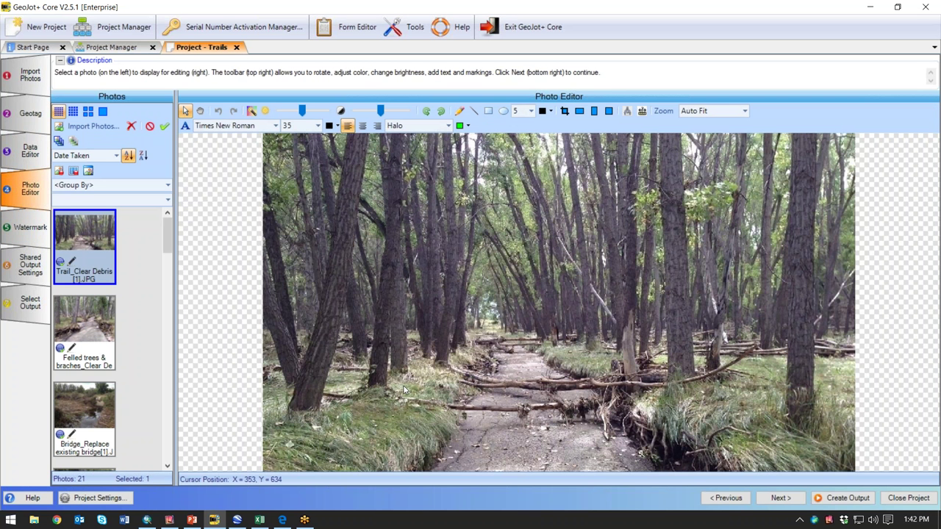
{"action": "left_click", "coordinate": [79, 337]}
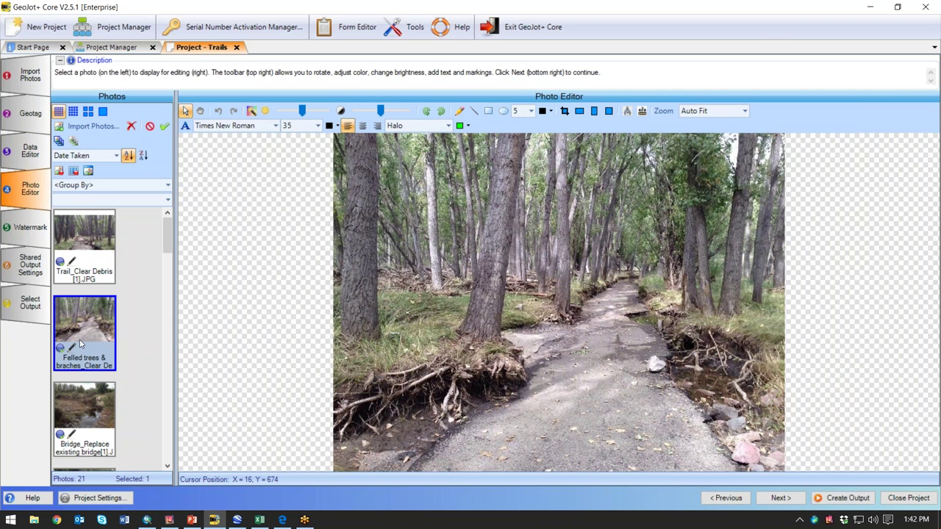
{"action": "left_click", "coordinate": [89, 404]}
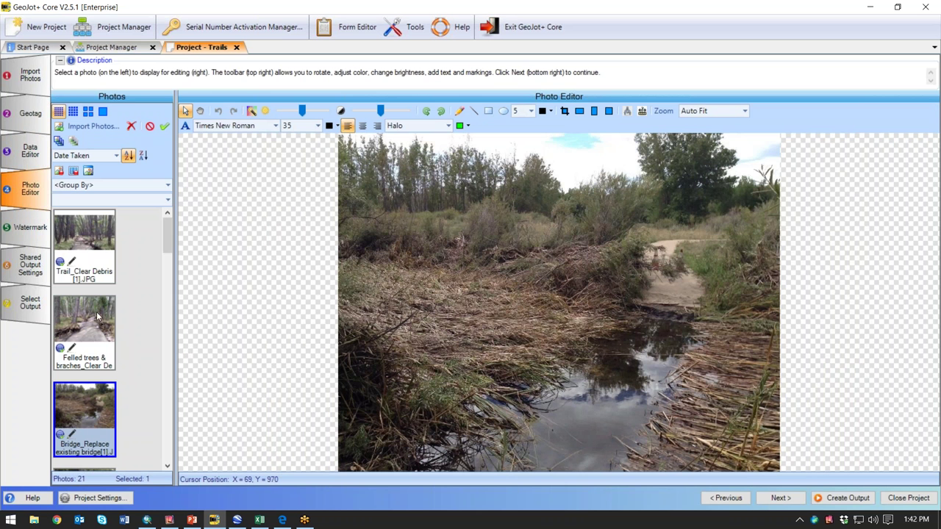
Remove all existing watermark attributes and add Original File Name as a photo watermark
{"action": "left_click", "coordinate": [30, 230]}
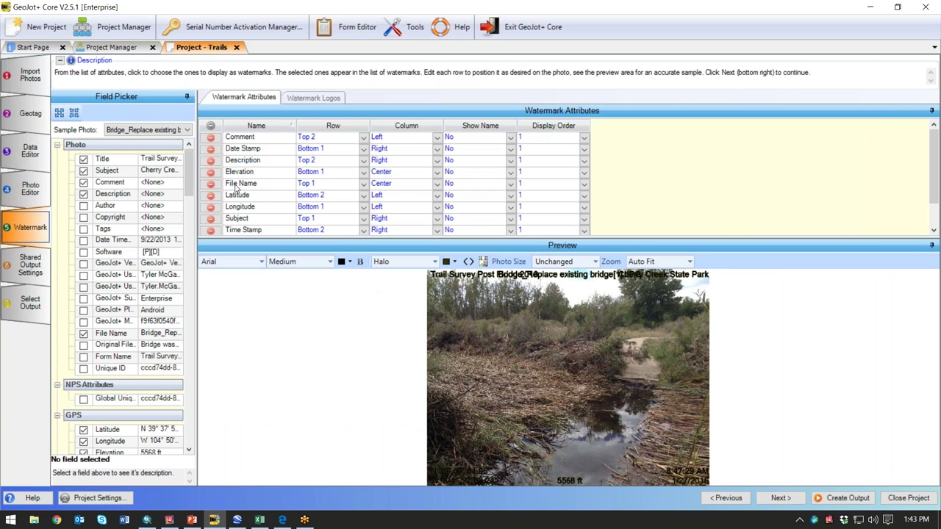
{"action": "left_click", "coordinate": [211, 137]}
{"action": "double_click", "coordinate": [211, 137]}
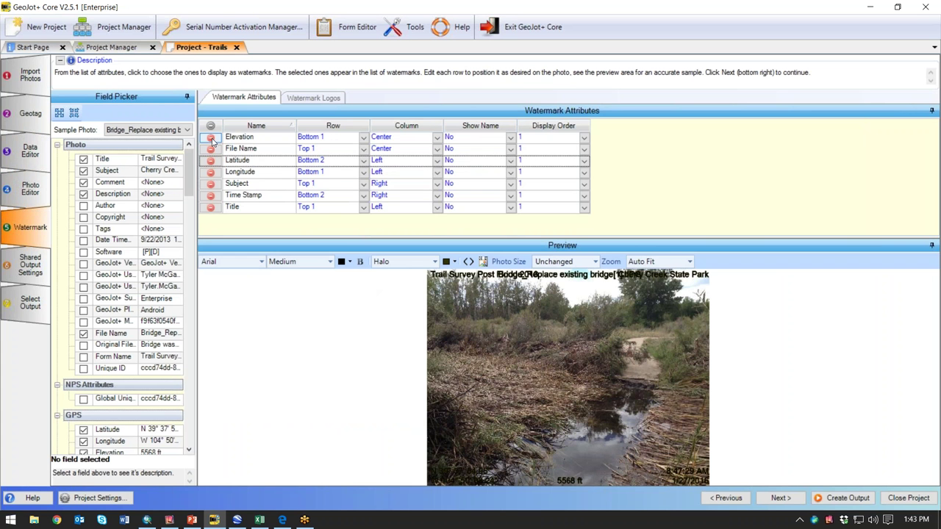
{"action": "left_click", "coordinate": [211, 138]}
{"action": "double_click", "coordinate": [211, 138]}
{"action": "left_click", "coordinate": [211, 138]}
{"action": "double_click", "coordinate": [211, 138]}
{"action": "left_click", "coordinate": [211, 137]}
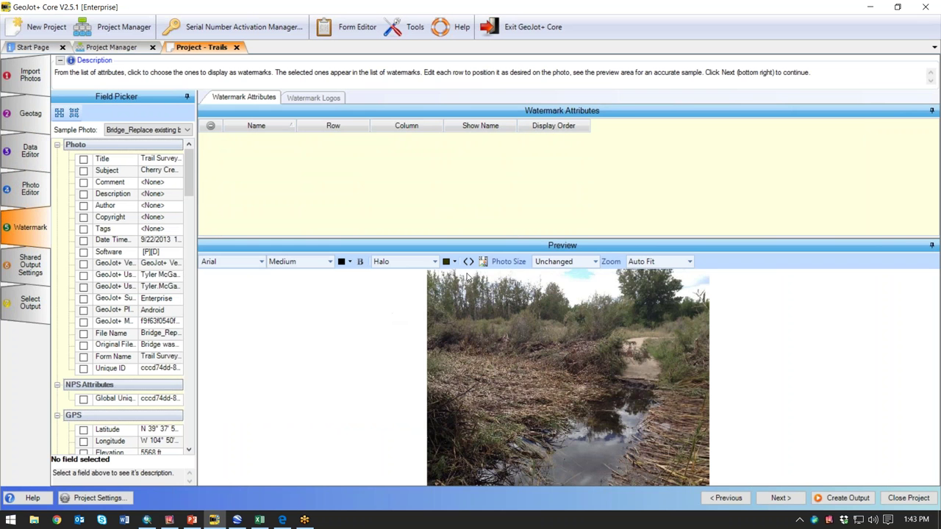
{"action": "left_click", "coordinate": [84, 345]}
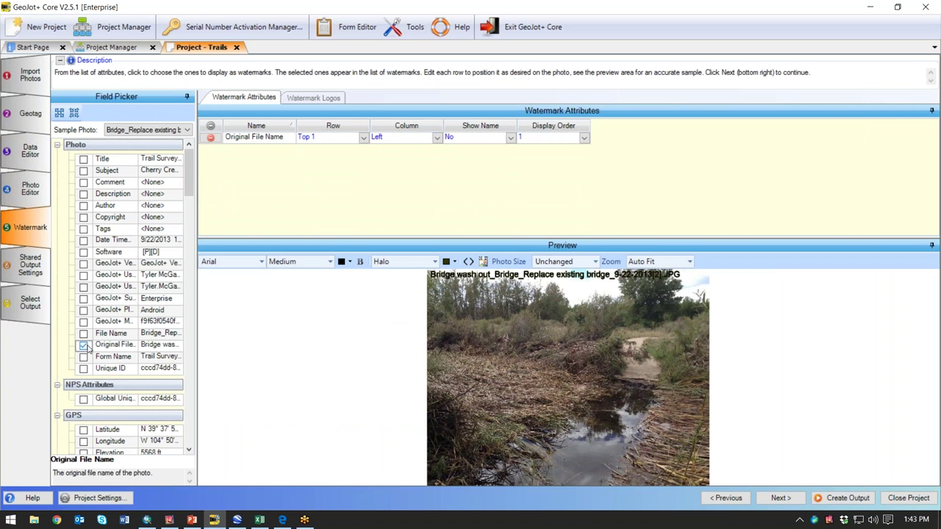
Try adding the Latitude and Longitude fields to the photo watermark
{"action": "left_click", "coordinate": [84, 430]}
{"action": "left_click", "coordinate": [84, 441]}
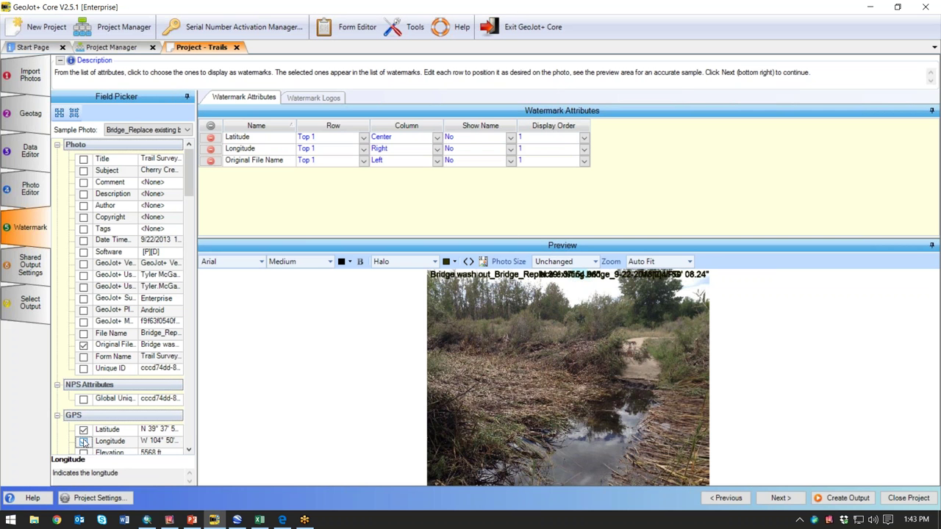
{"action": "left_click", "coordinate": [84, 441]}
{"action": "left_click", "coordinate": [84, 430]}
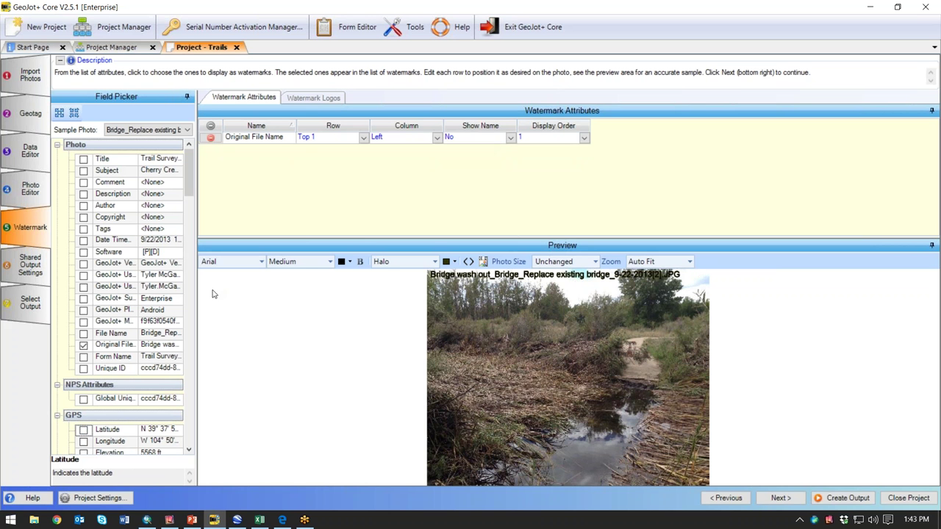
In the shared Photo Information settings, prepend the URL text "np.focus" to the Trail ID field
{"action": "left_click", "coordinate": [23, 279]}
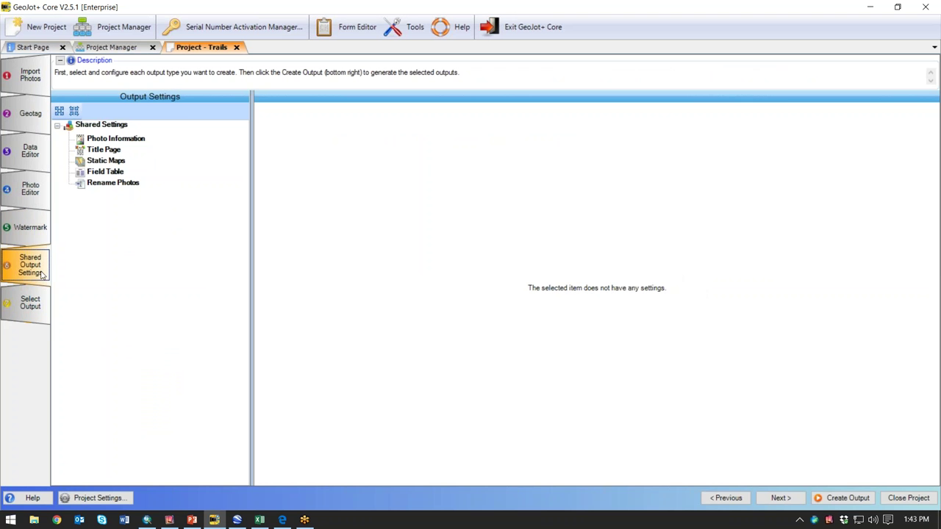
{"action": "left_click", "coordinate": [112, 145]}
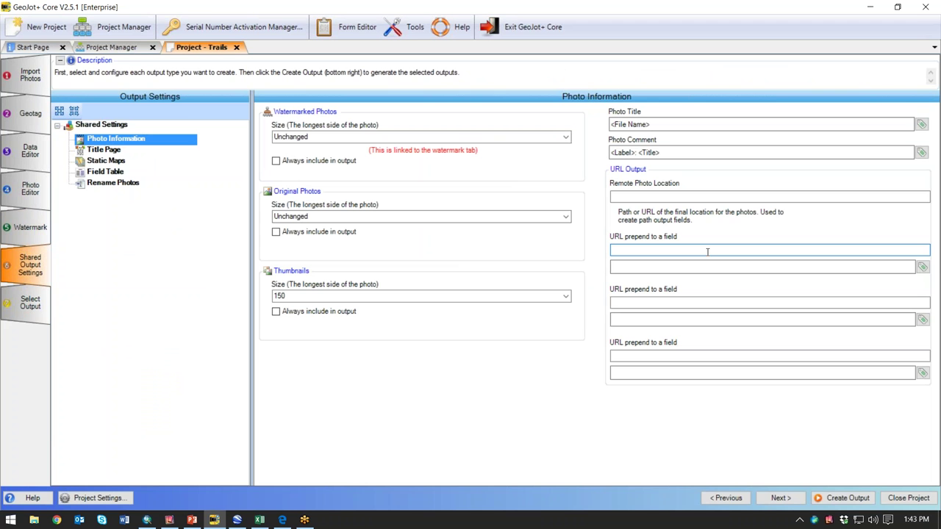
{"action": "left_click", "coordinate": [708, 252]}
{"action": "type", "text": "np.focus"}
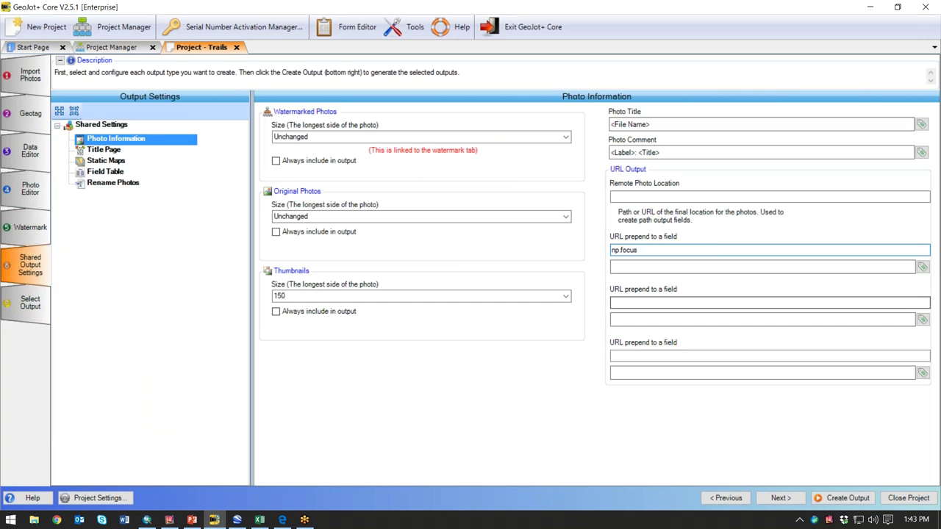
{"action": "left_click", "coordinate": [922, 267]}
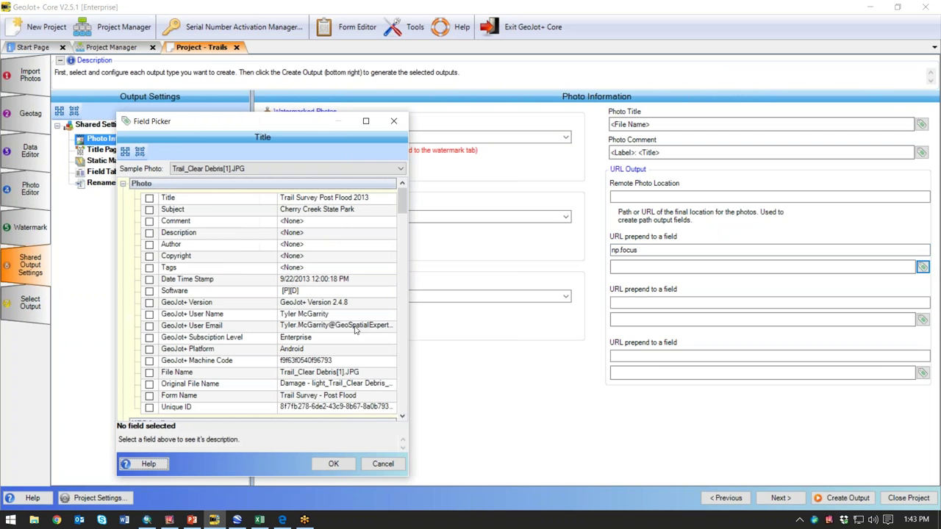
{"action": "scroll", "coordinate": [251, 347], "scroll_direction": "down", "scroll_amount": 10}
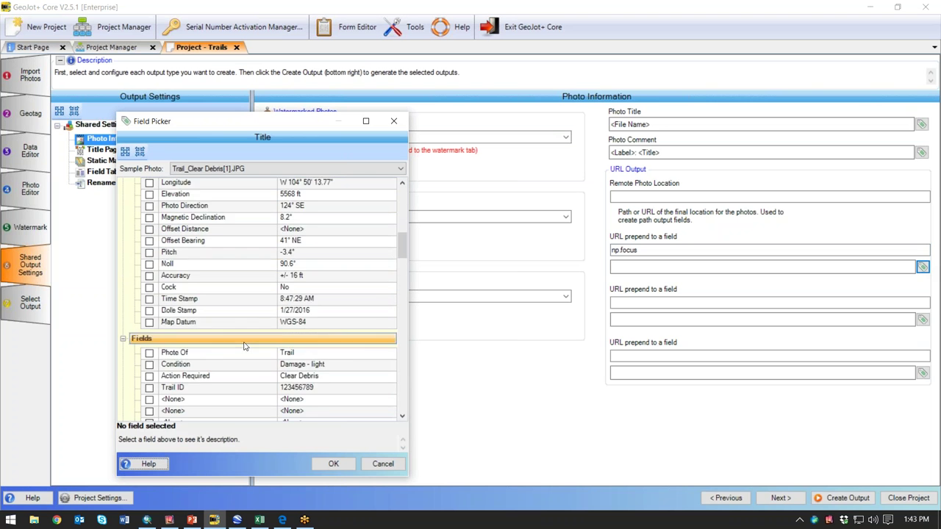
{"action": "left_click", "coordinate": [149, 318]}
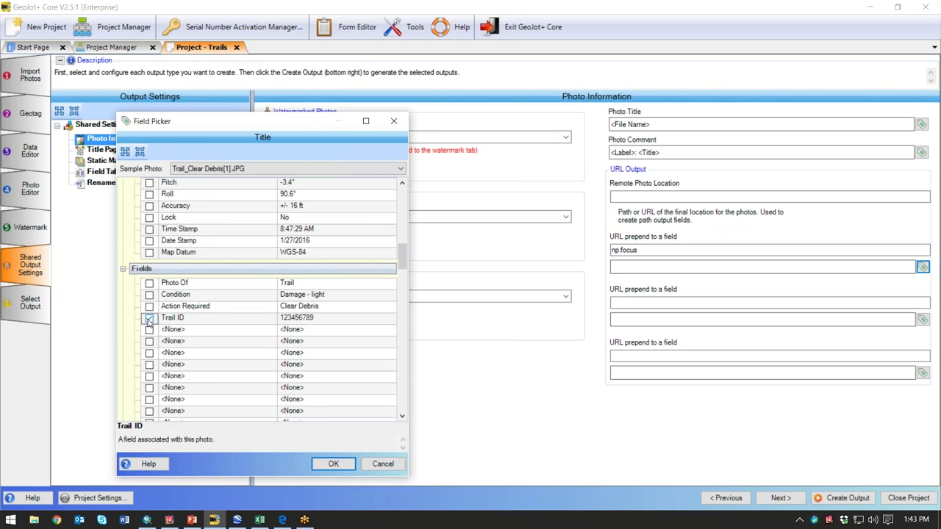
{"action": "left_click", "coordinate": [334, 464]}
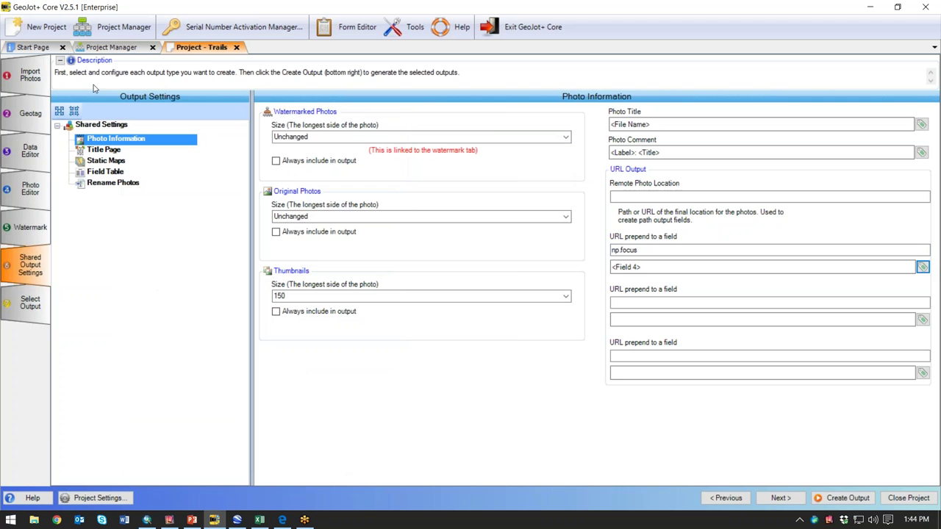
Review the Trails project's past output results in the Project Manager, and the Standard report settings in the project's output selection
{"action": "left_click", "coordinate": [117, 48]}
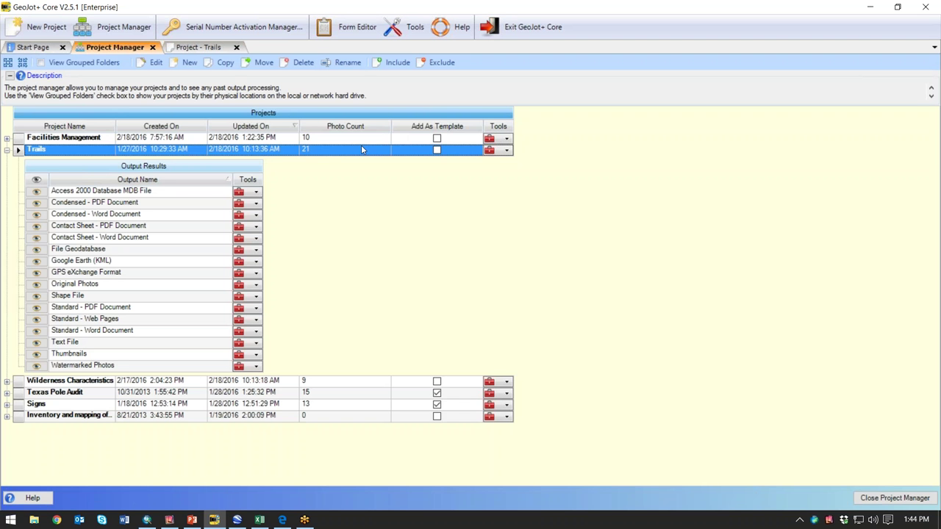
{"action": "left_click", "coordinate": [198, 49]}
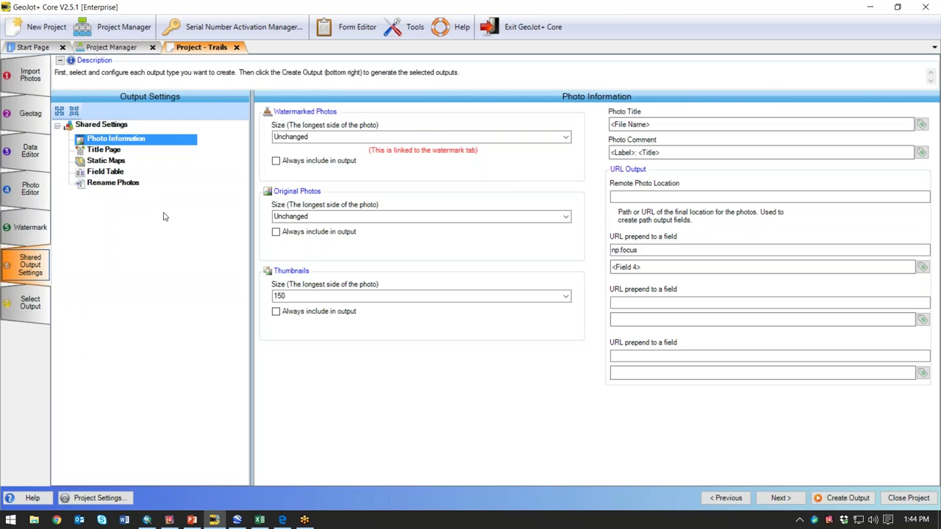
{"action": "left_click", "coordinate": [33, 311]}
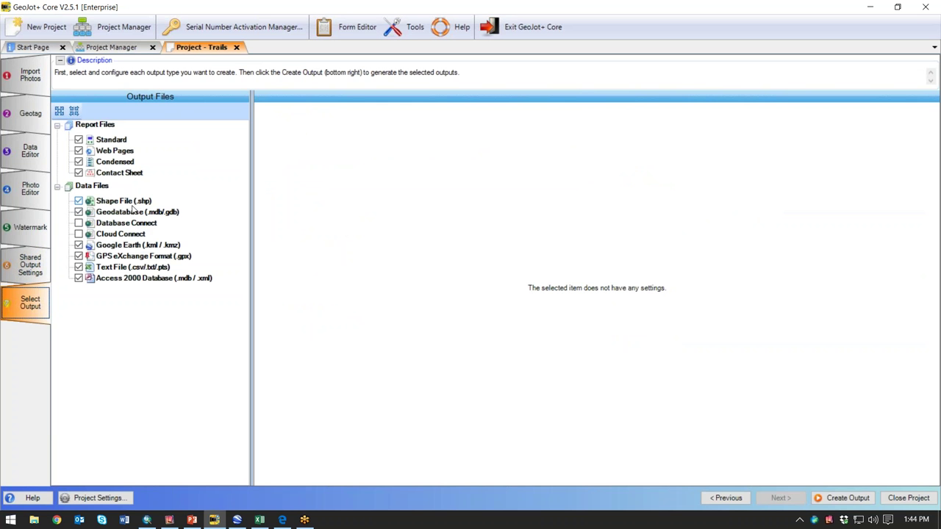
{"action": "left_click", "coordinate": [111, 141]}
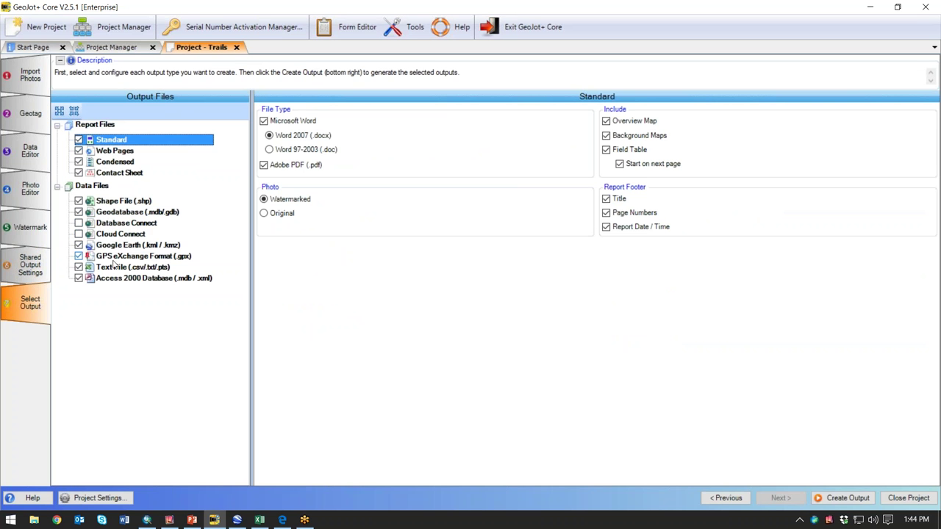
Switch to ArcMap and preview the photo linked to a point in the southern group of the Trails layer
{"action": "left_click", "coordinate": [147, 515]}
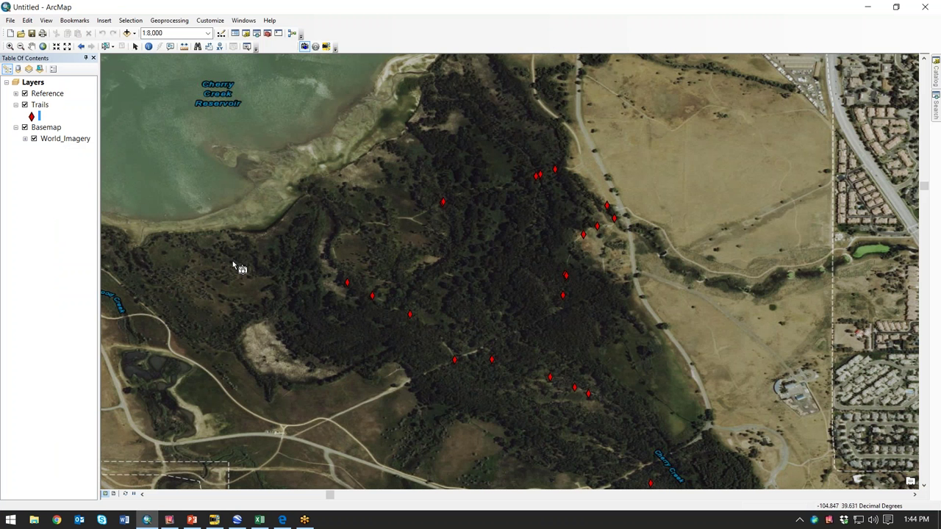
{"action": "left_click", "coordinate": [305, 47]}
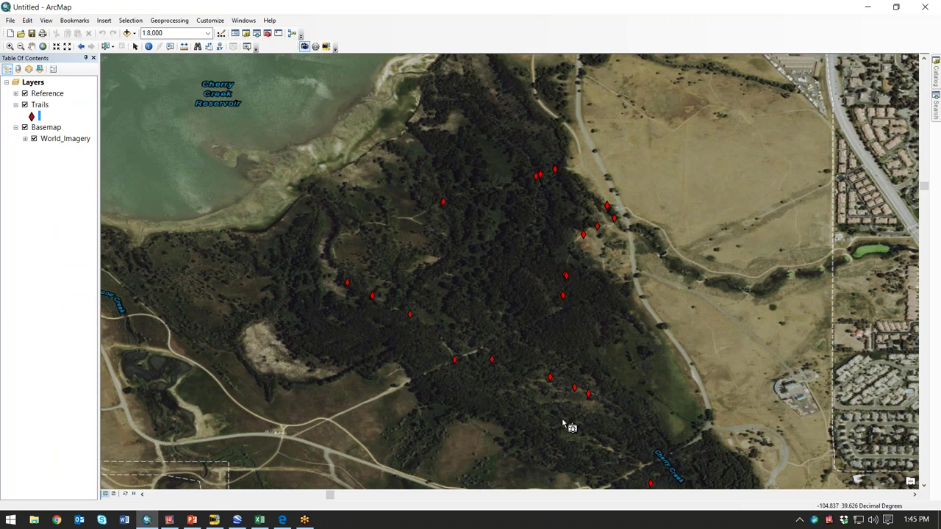
{"action": "left_click", "coordinate": [551, 378]}
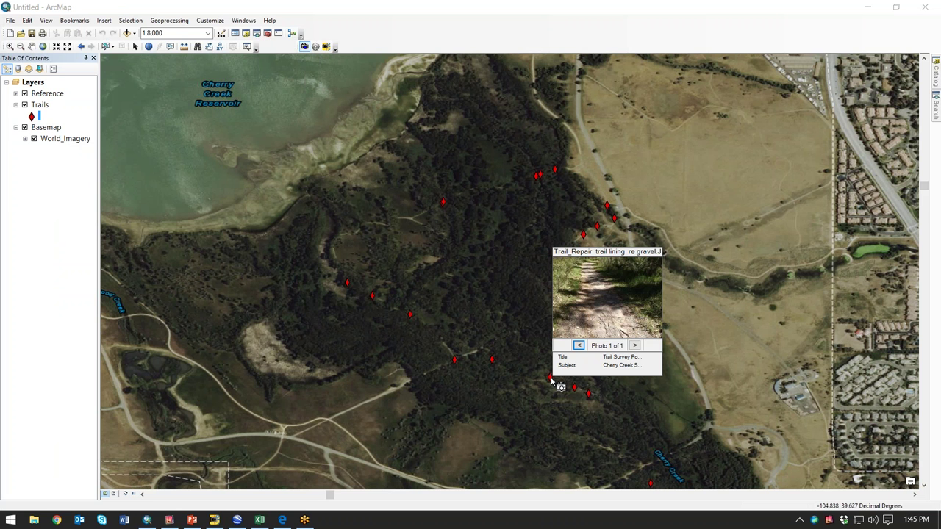
{"action": "left_click", "coordinate": [564, 382]}
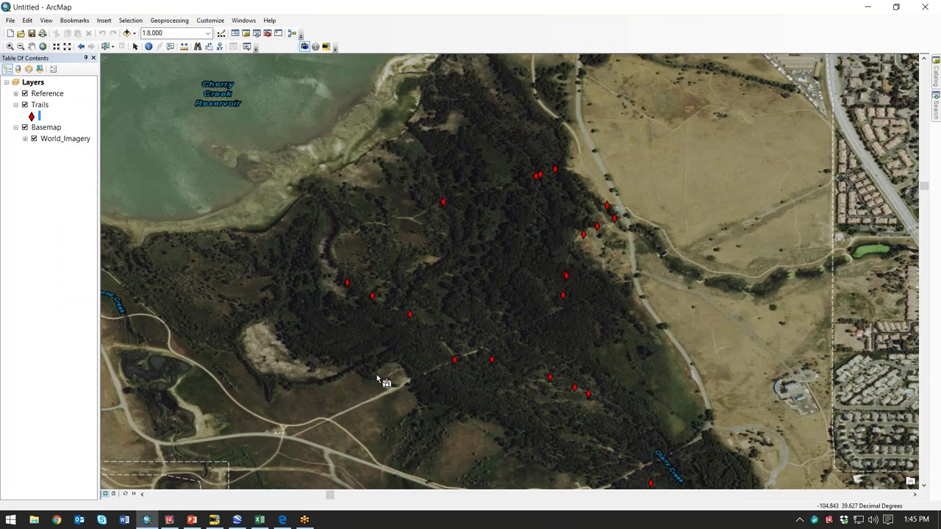
Switch to Google Earth and open the photo and attribute details of the Trail_Replace trail lining & re gravel[4].JPG placemark
{"action": "left_click", "coordinate": [237, 519]}
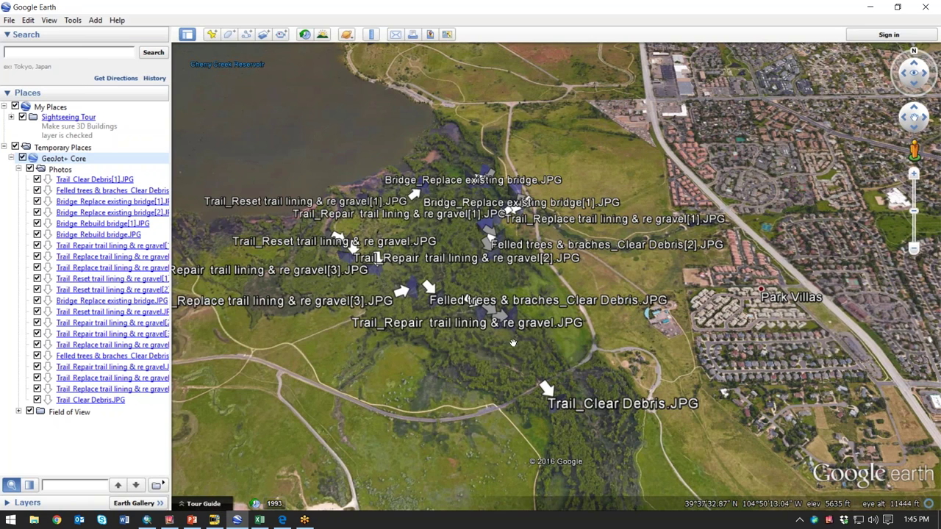
{"action": "scroll", "coordinate": [511, 326], "scroll_direction": "up", "scroll_amount": 3}
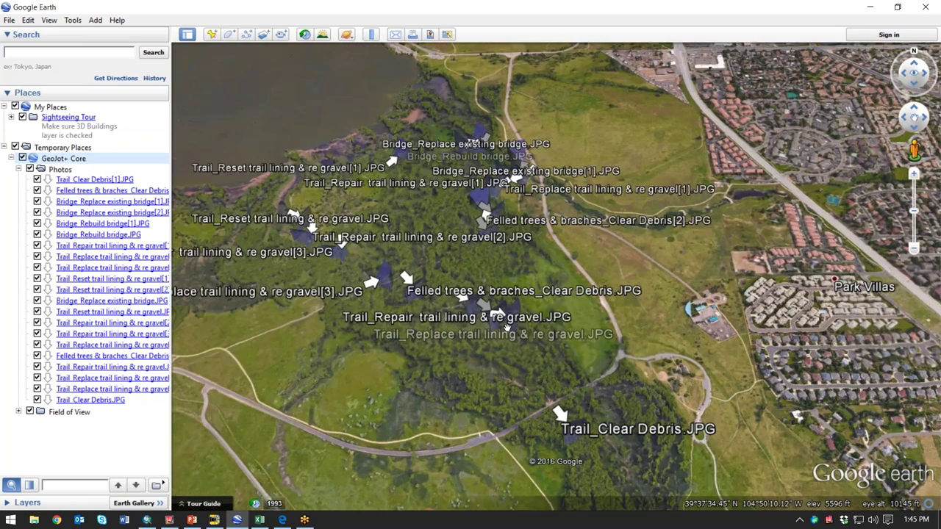
{"action": "scroll", "coordinate": [505, 324], "scroll_direction": "up", "scroll_amount": 2}
{"action": "scroll", "coordinate": [496, 328], "scroll_direction": "up", "scroll_amount": 2}
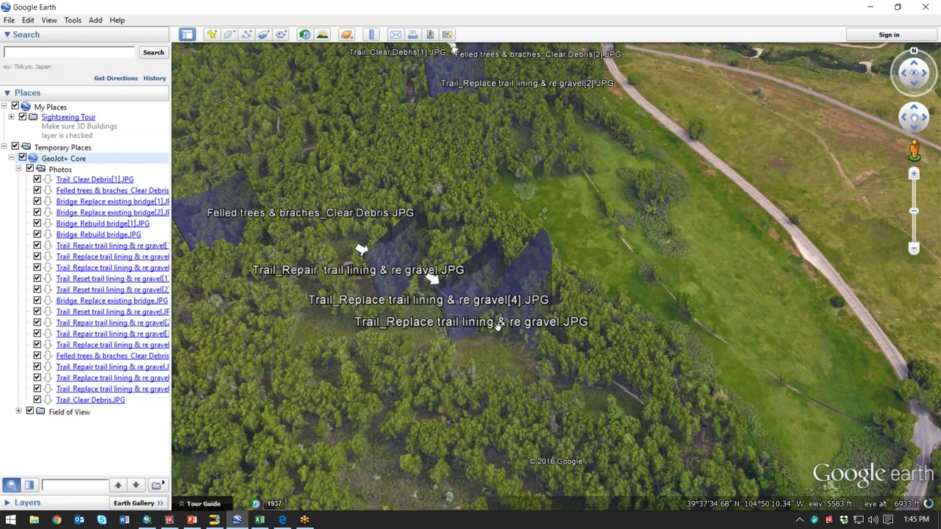
{"action": "left_click", "coordinate": [431, 284]}
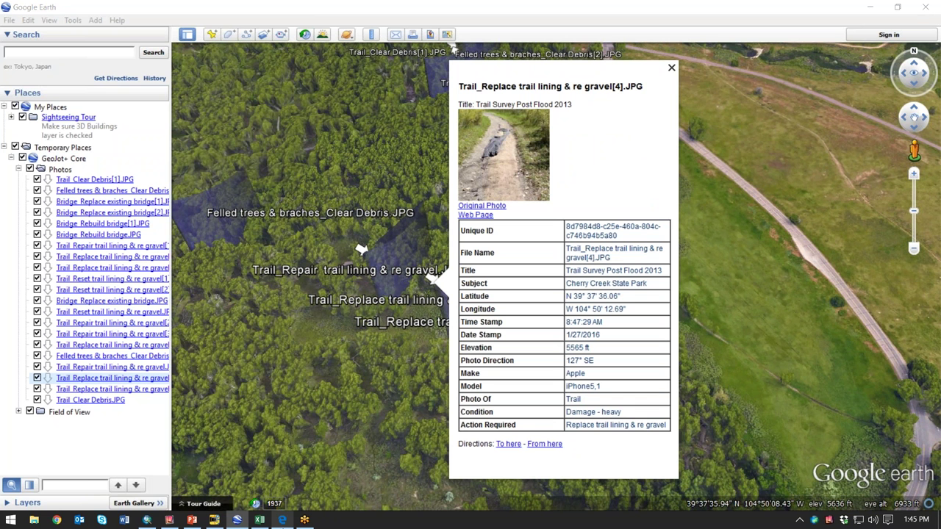
Switch to the Trails - Standard.pdf report in Microsoft Edge and examine the overview map on page 1
{"action": "mouse_move", "coordinate": [286, 523]}
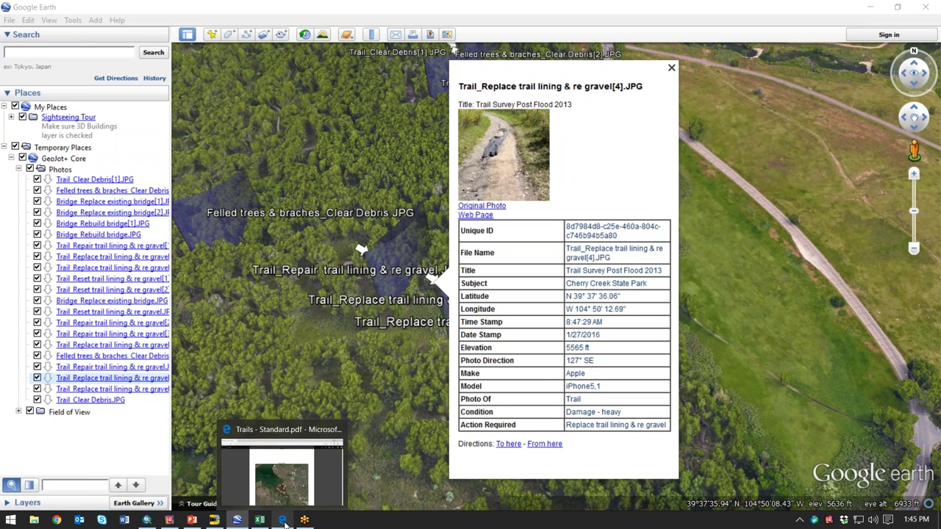
{"action": "left_click", "coordinate": [285, 522]}
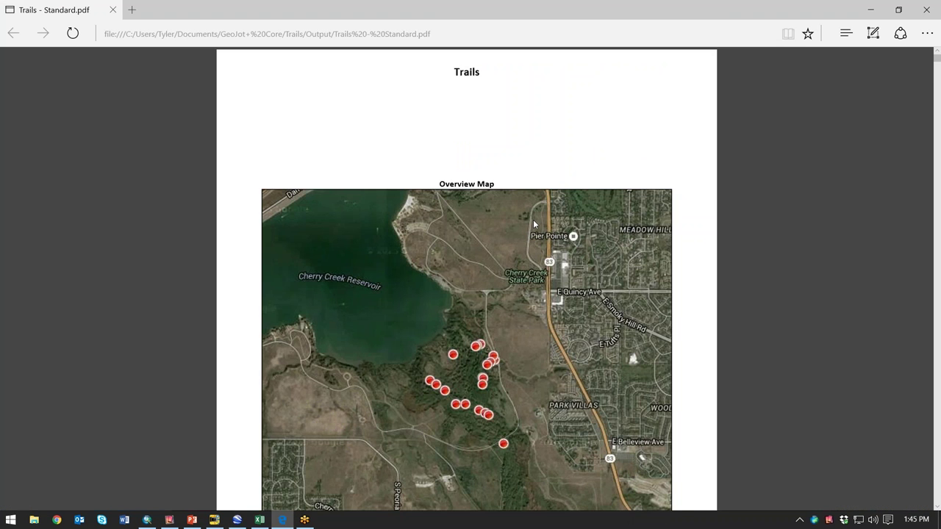
{"action": "scroll", "coordinate": [533, 224], "scroll_direction": "down", "scroll_amount": 3}
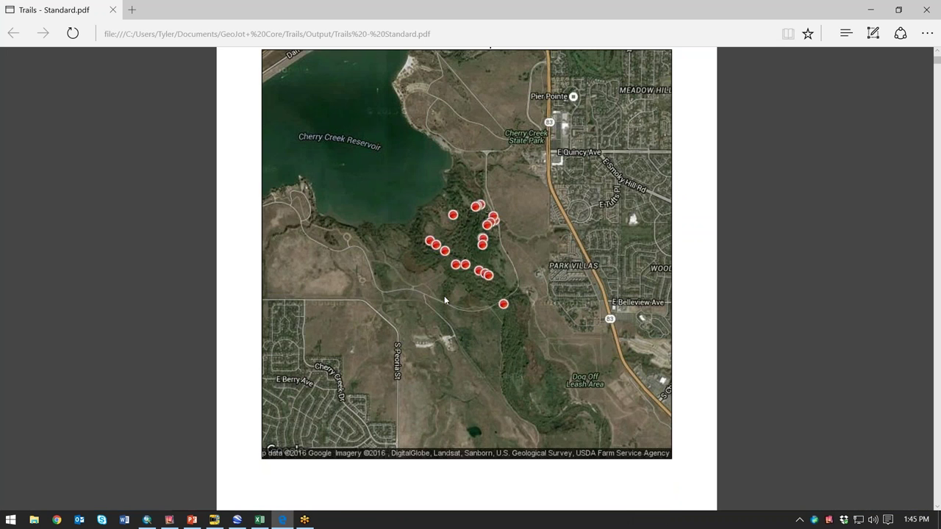
{"action": "scroll", "coordinate": [444, 295], "scroll_direction": "down", "scroll_amount": 5}
{"action": "scroll", "coordinate": [444, 295], "scroll_direction": "up", "scroll_amount": 3}
{"action": "scroll", "coordinate": [444, 296], "scroll_direction": "up", "scroll_amount": 3}
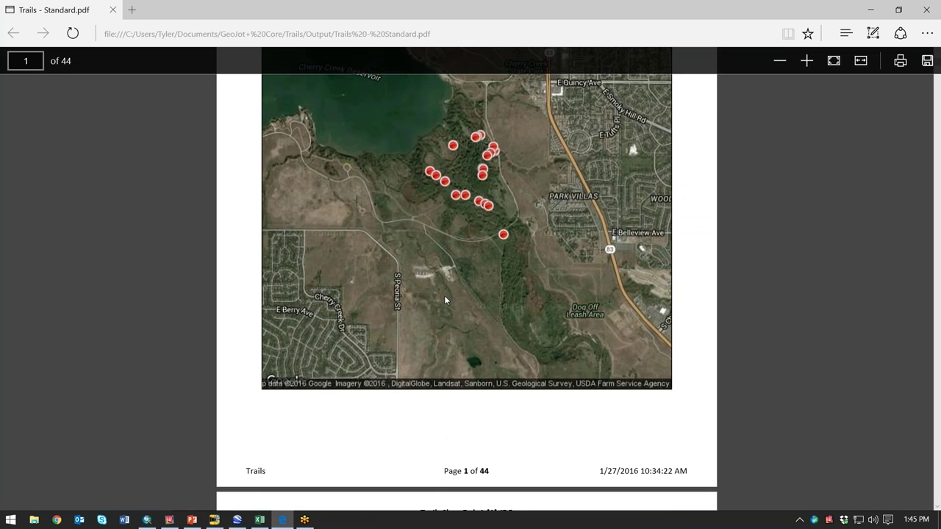
{"action": "scroll", "coordinate": [508, 318], "scroll_direction": "down", "scroll_amount": 4}
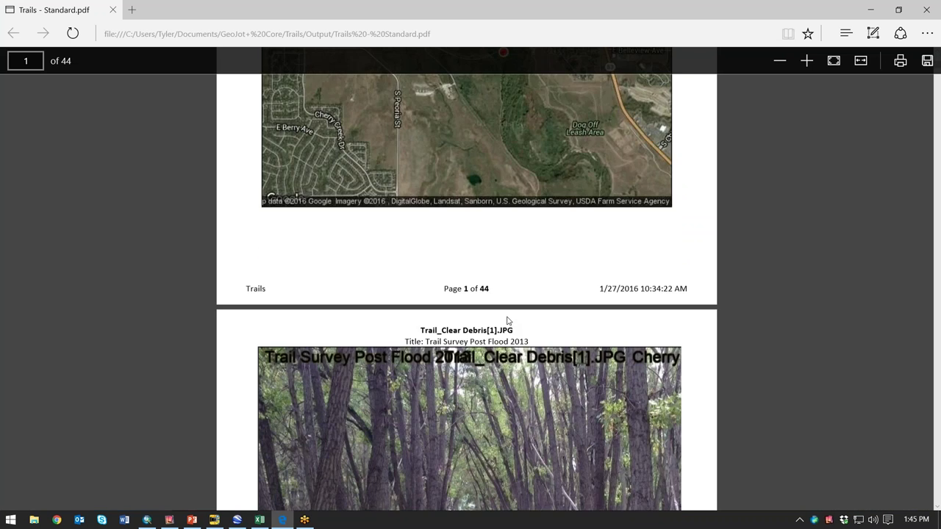
{"action": "scroll", "coordinate": [507, 318], "scroll_direction": "up", "scroll_amount": 4}
Examine the report's Trail_Clear Debris[1].JPG entry: watermarked photo, location maps and attributes table
{"action": "scroll", "coordinate": [459, 307], "scroll_direction": "down", "scroll_amount": 4}
{"action": "scroll", "coordinate": [458, 306], "scroll_direction": "down", "scroll_amount": 5}
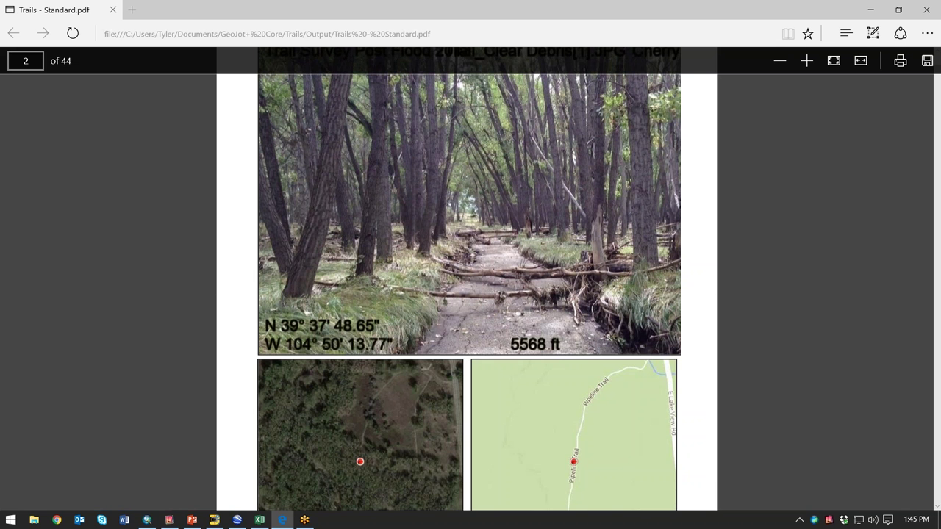
{"action": "scroll", "coordinate": [455, 238], "scroll_direction": "down", "scroll_amount": 1}
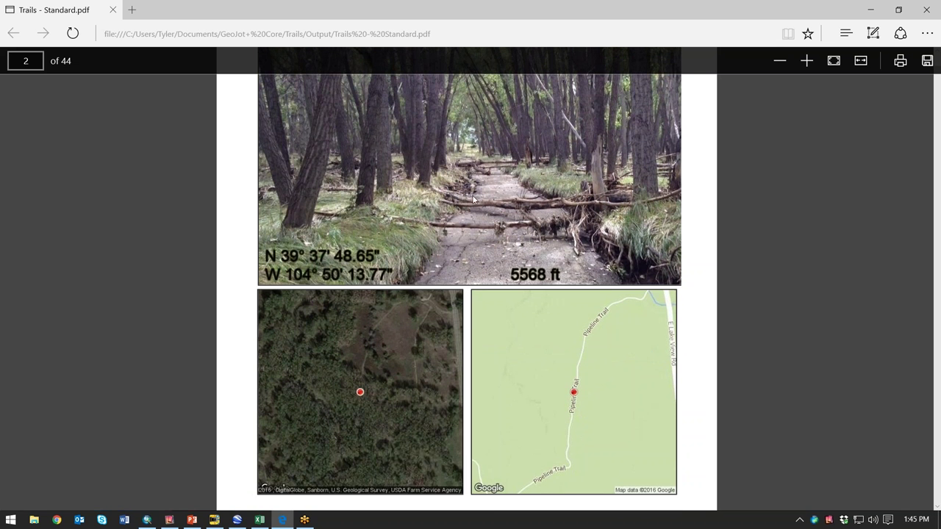
{"action": "scroll", "coordinate": [499, 182], "scroll_direction": "down", "scroll_amount": 8}
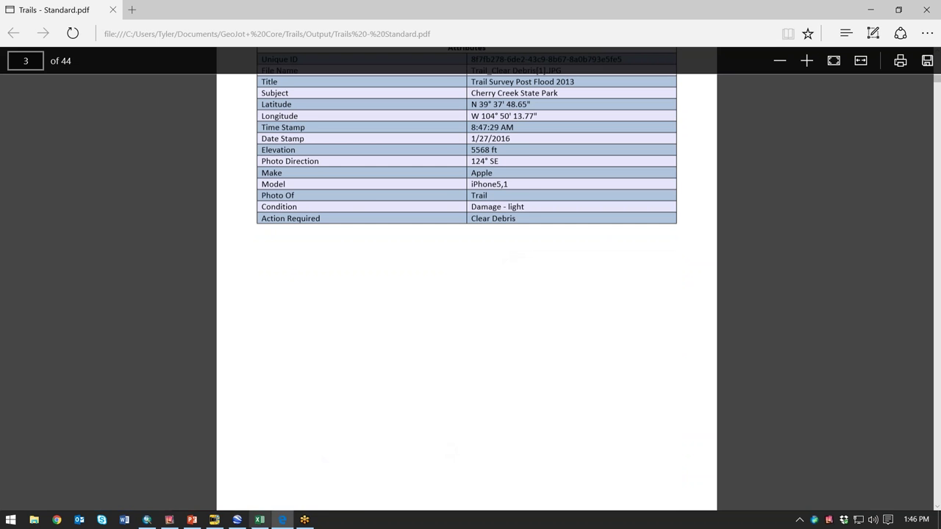
Switch to Trails.csv in Excel and examine the exported photo coordinates and attribute columns
{"action": "left_click", "coordinate": [258, 521]}
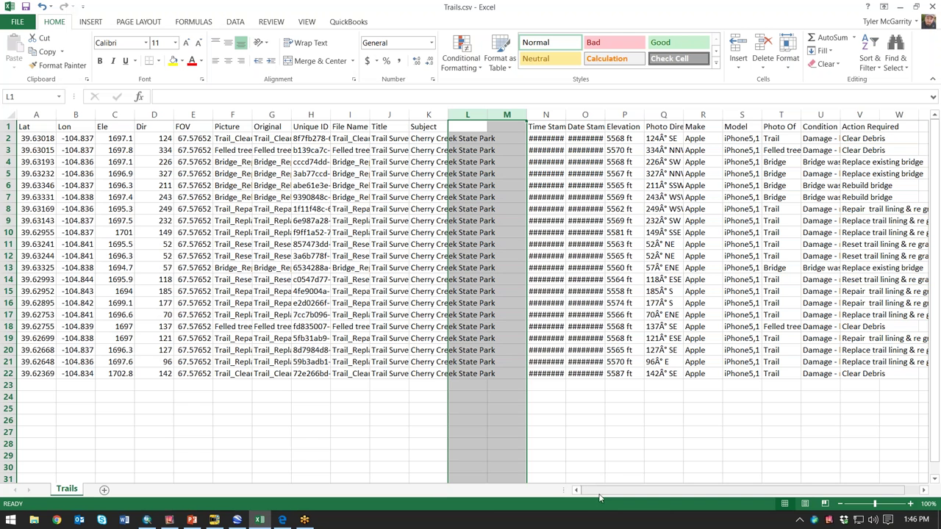
{"action": "left_click_drag", "start_coordinate": [600, 496], "coordinate": [571, 488]}
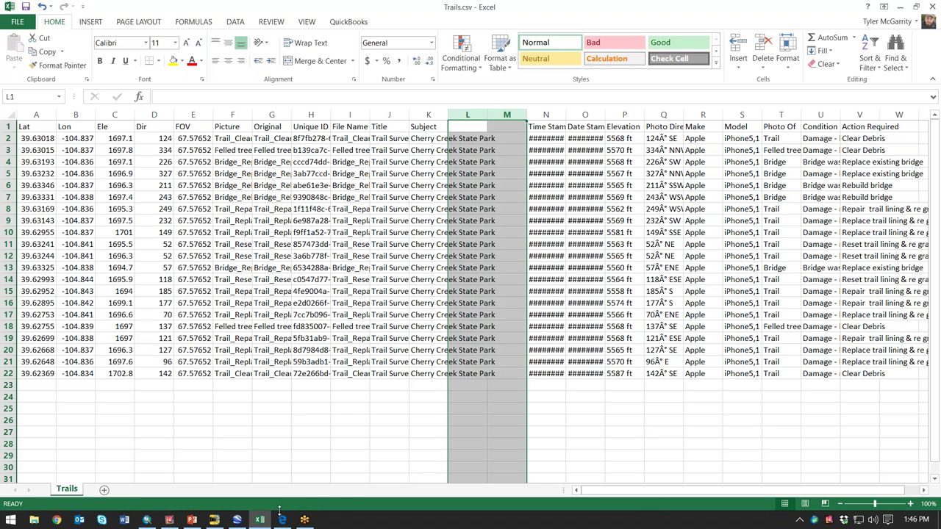
{"action": "mouse_move", "coordinate": [264, 521]}
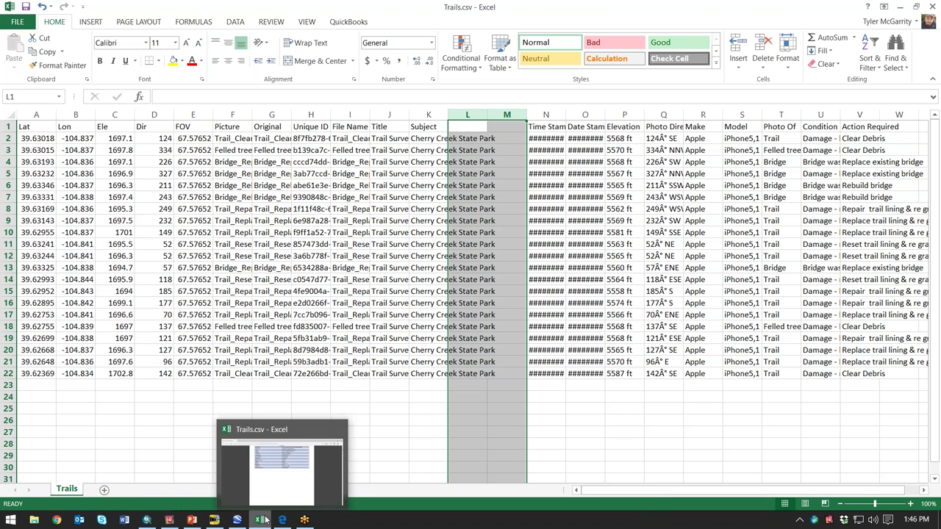
Switch to the PowerPoint slide show and advance from the Live Demo slide to "Don't Reinvent the Wheel!"
{"action": "mouse_move", "coordinate": [189, 521]}
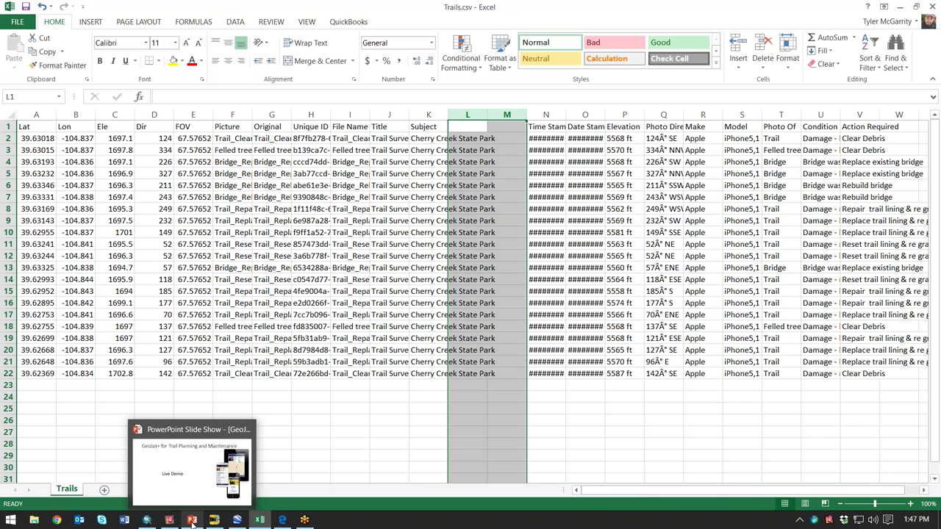
{"action": "left_click", "coordinate": [192, 522]}
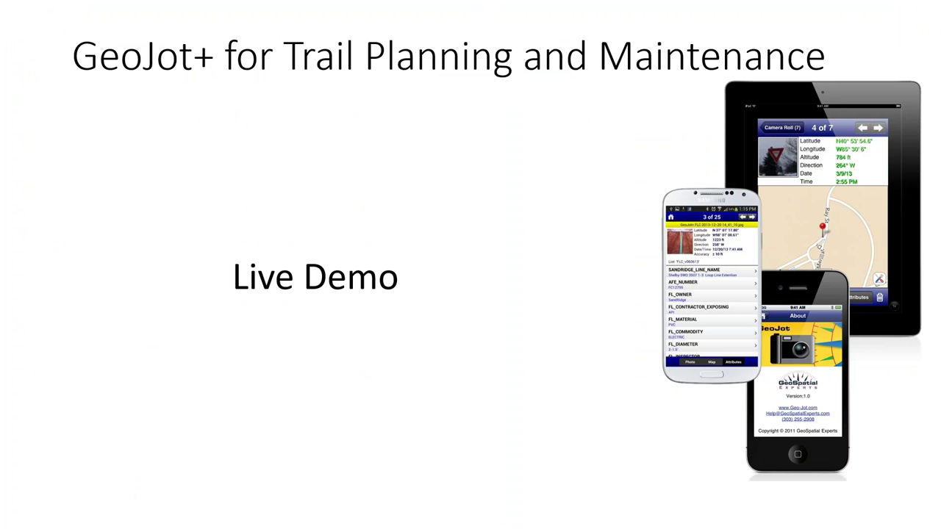
{"action": "key", "text": "Right"}
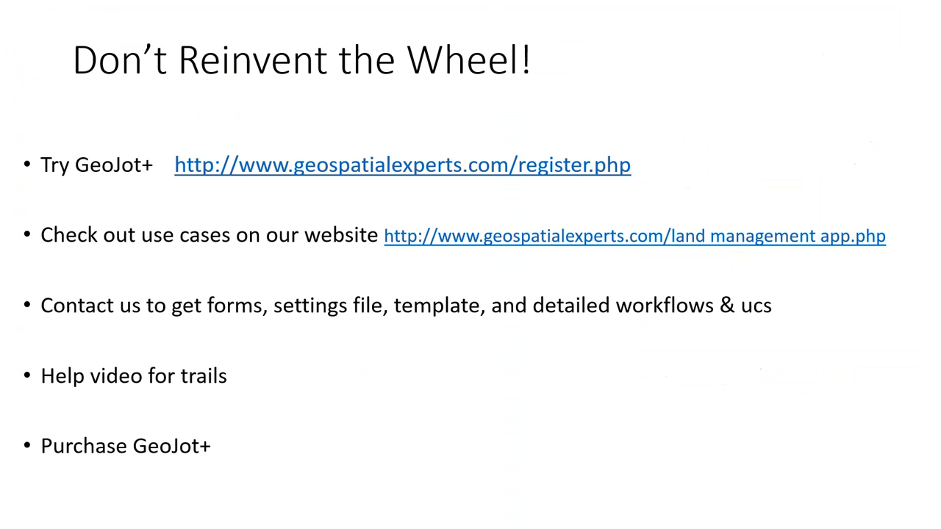